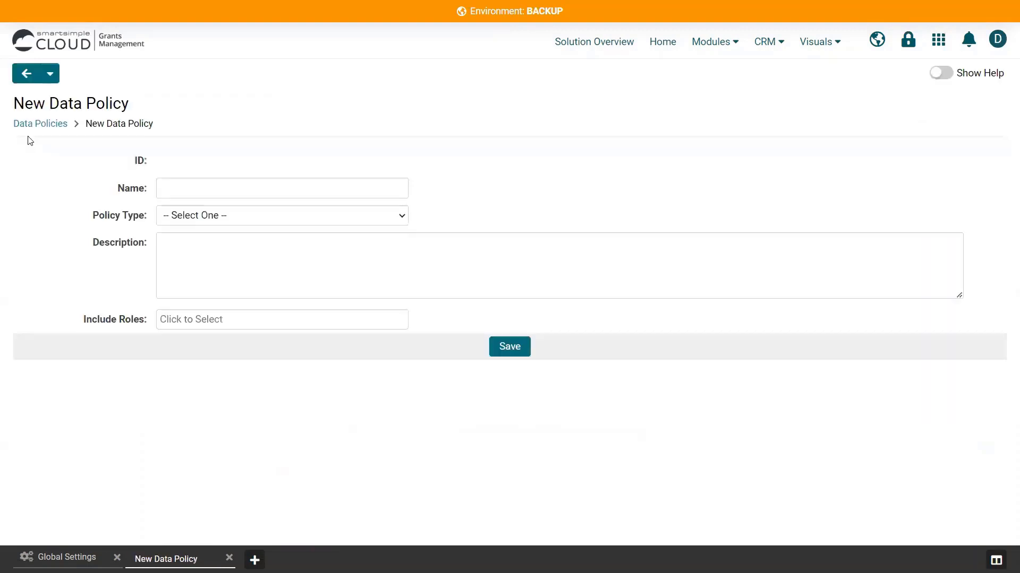
- Fill in the new data policy's name, set its policy type to Security and enter "Description" as the description
click(212, 192)
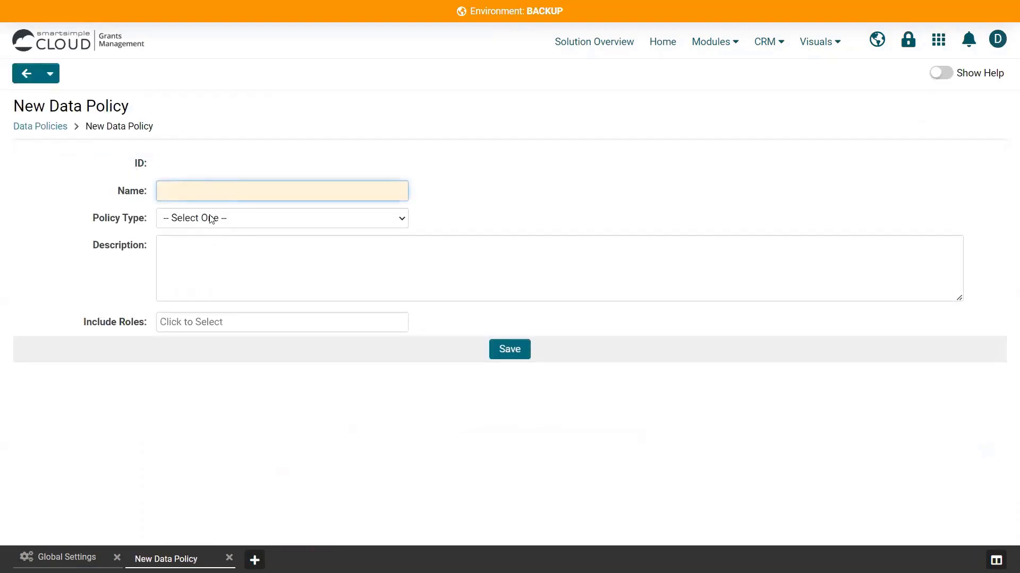
click(214, 240)
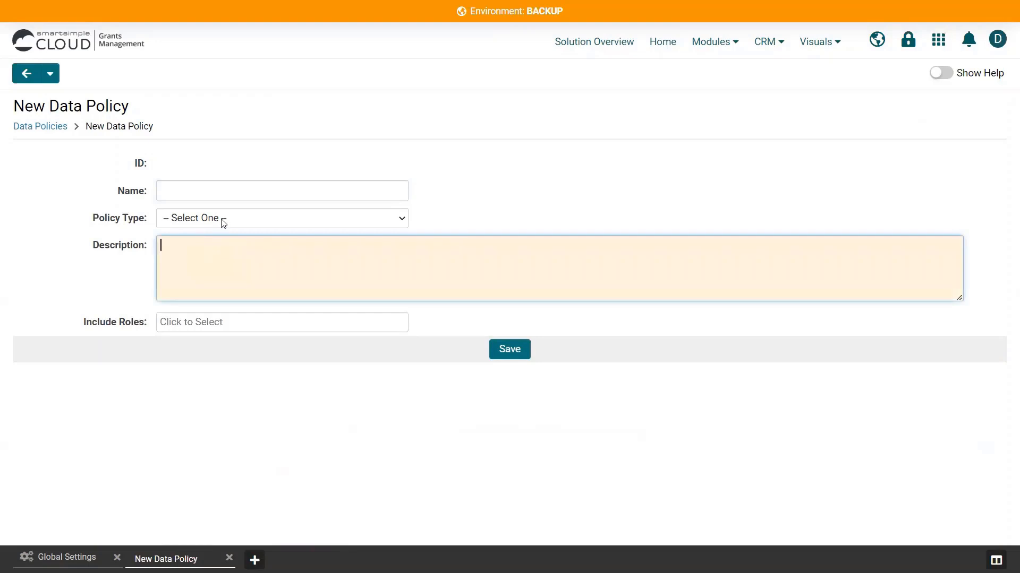
click(223, 219)
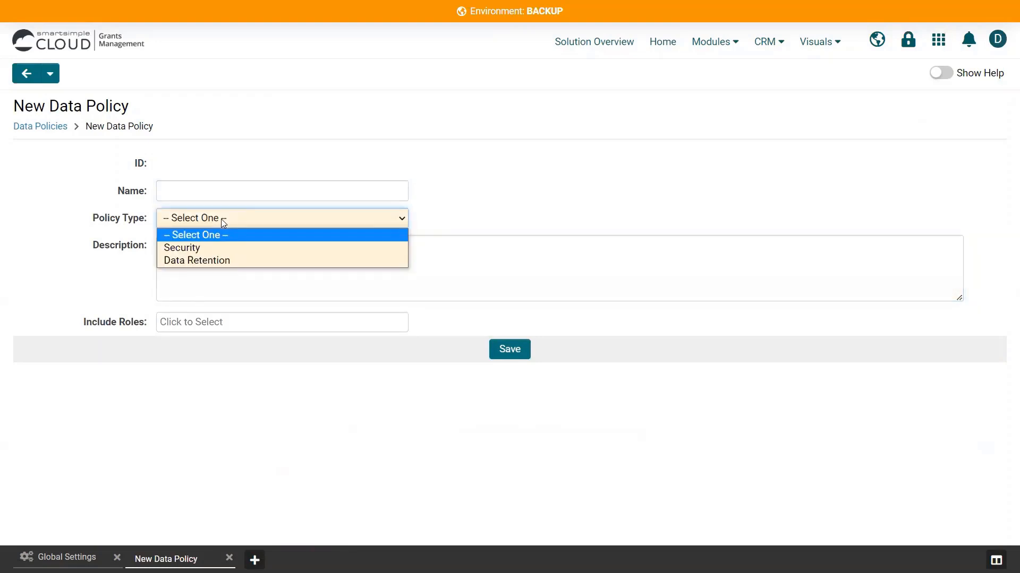
click(221, 248)
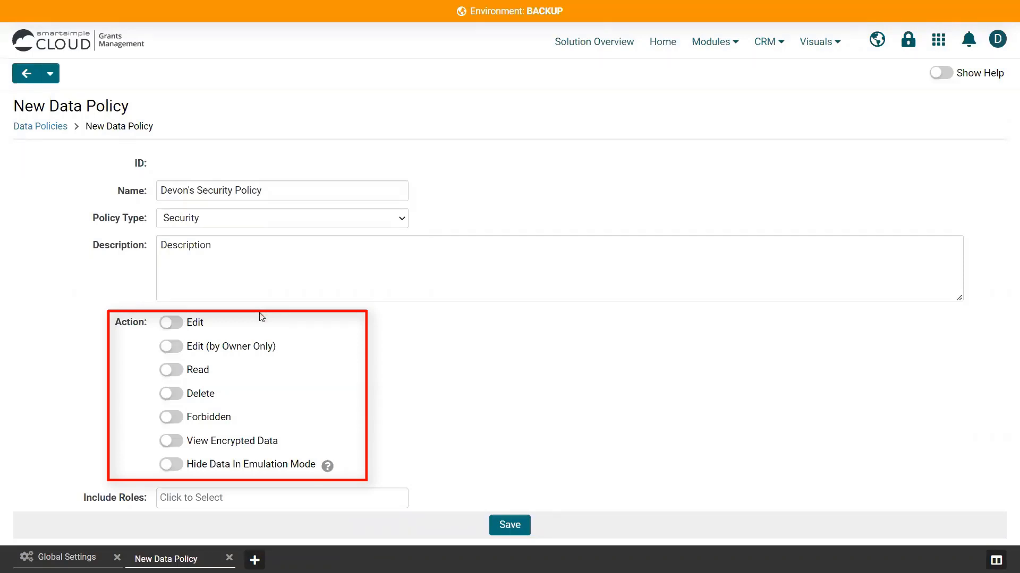
- Enable only the Forbidden action for the security policy, with Read switched off
click(175, 372)
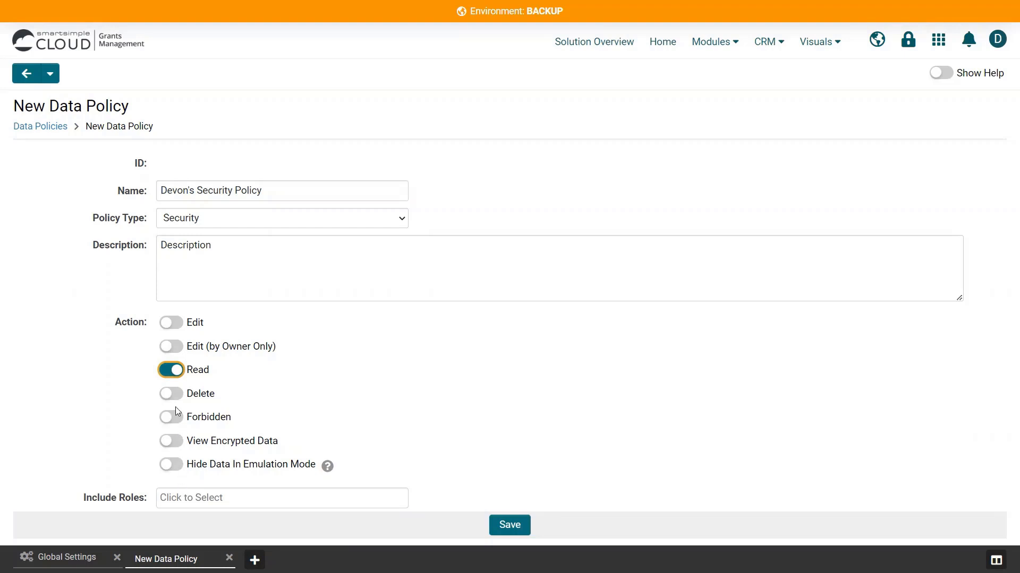
click(171, 371)
click(173, 422)
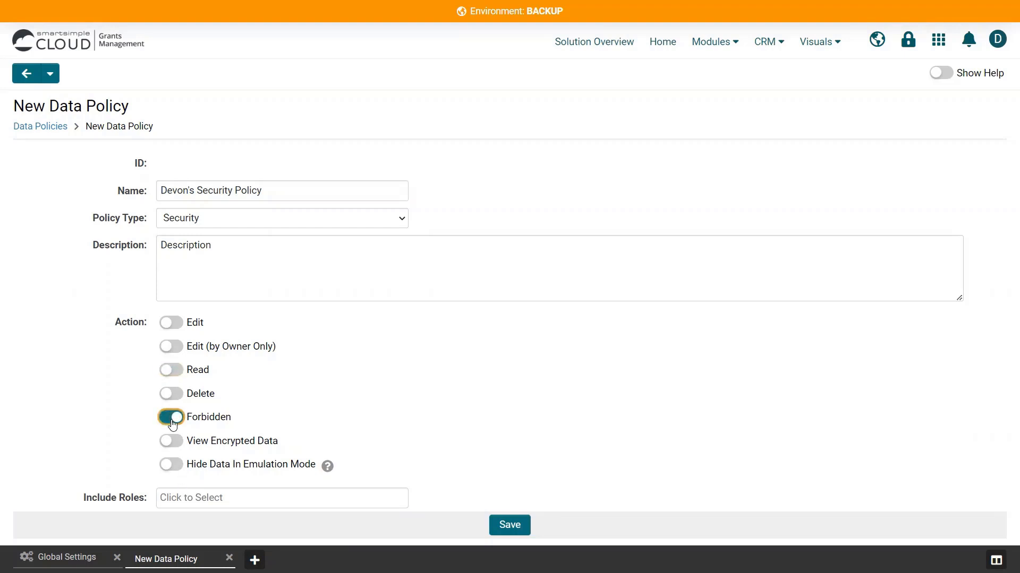
- Include the System Administrator role in the security policy and save it
click(204, 498)
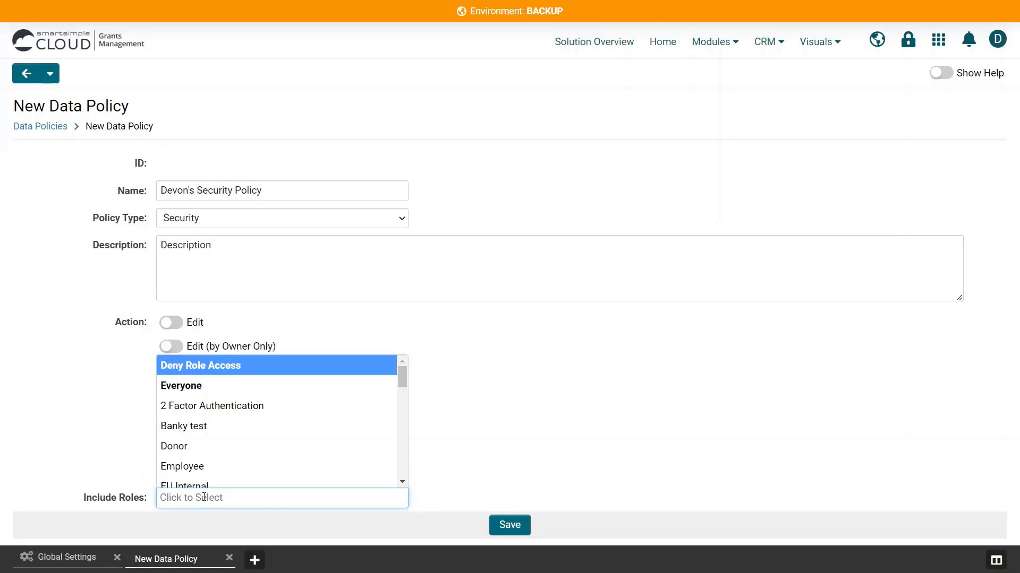
text(syste)
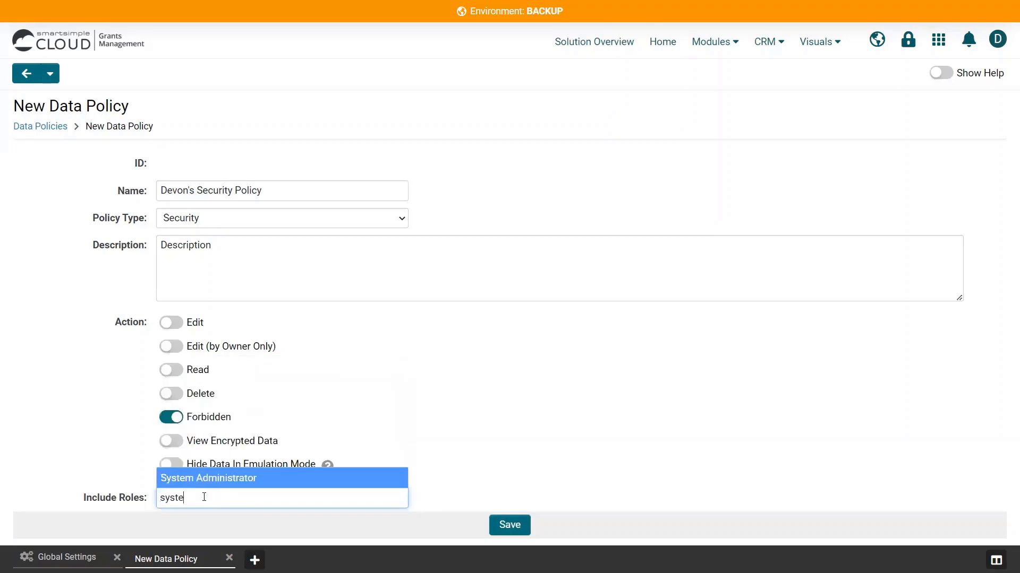
click(242, 488)
click(431, 499)
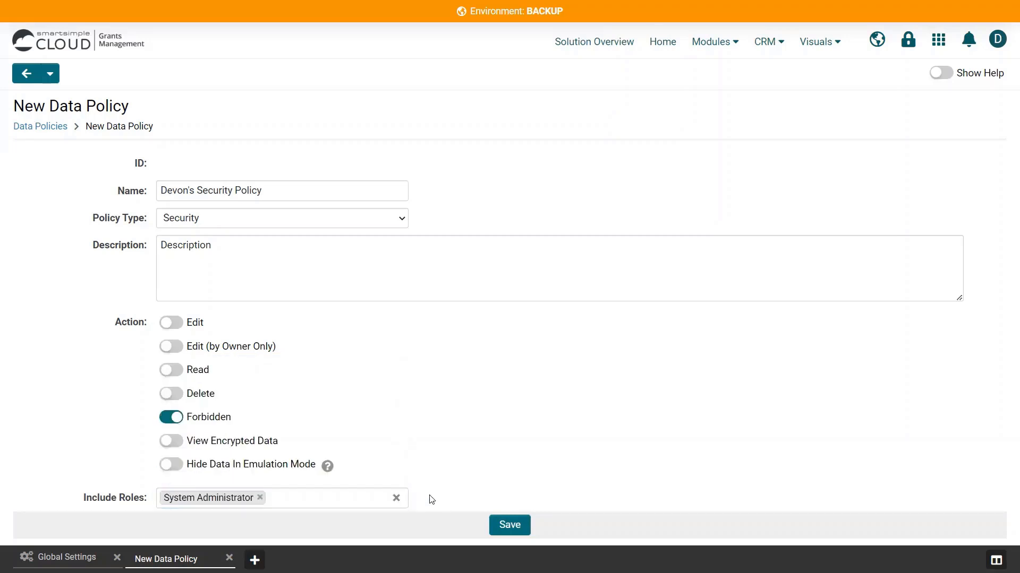
click(513, 526)
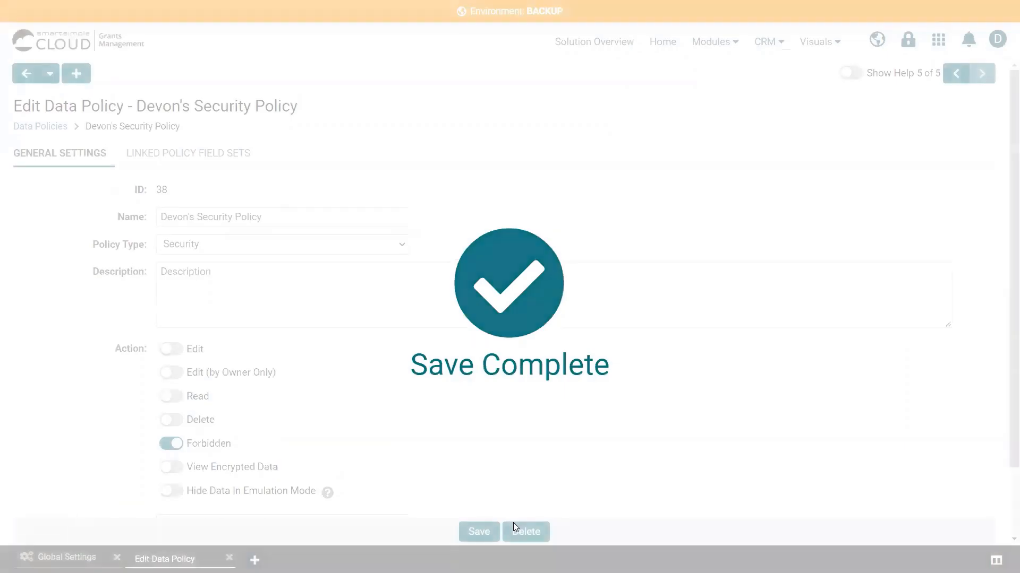
- Start a new linked policy field set for the policy, with a name, the description "Description" and the type Security
click(200, 166)
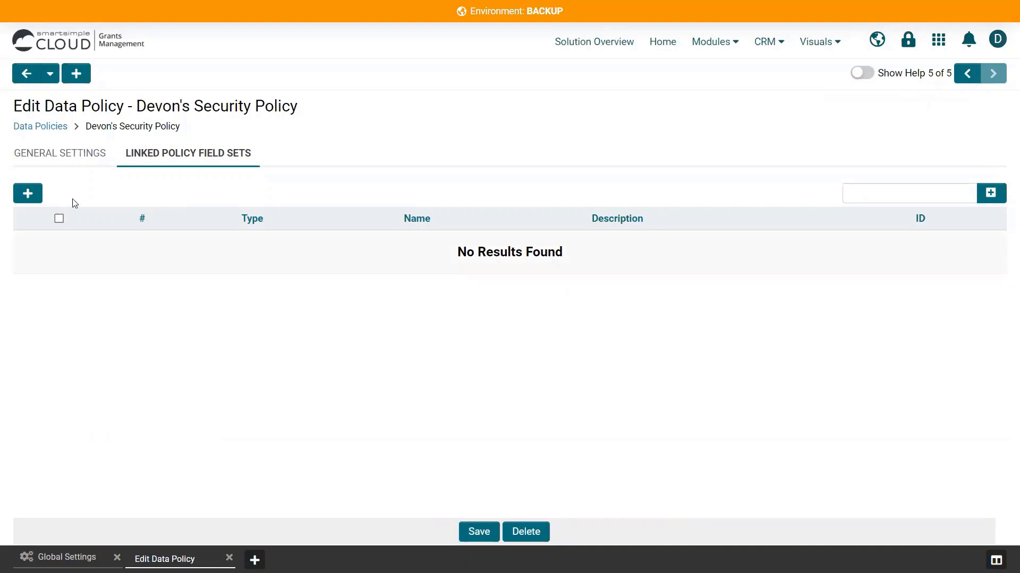
click(28, 195)
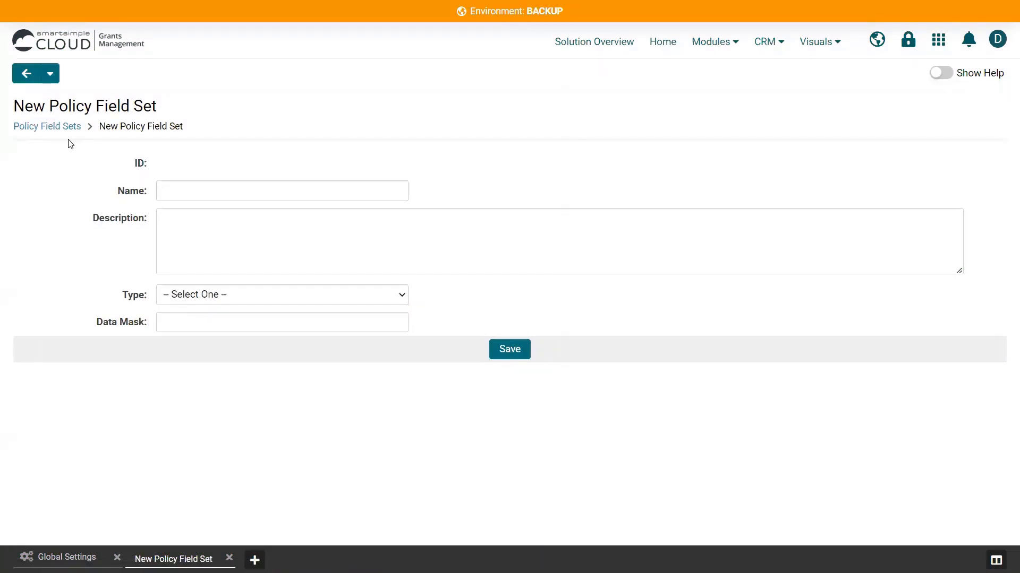
click(198, 191)
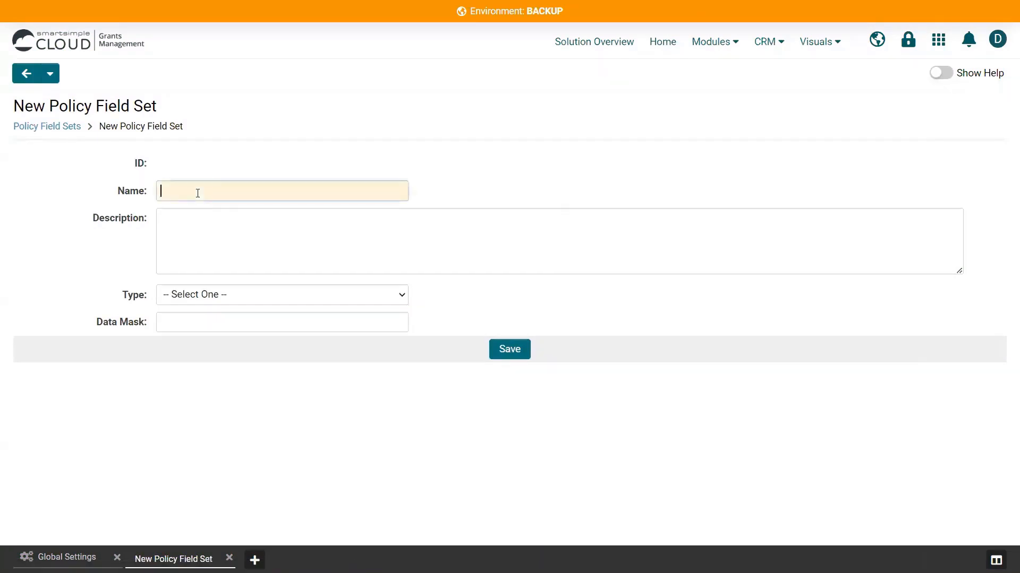
click(198, 227)
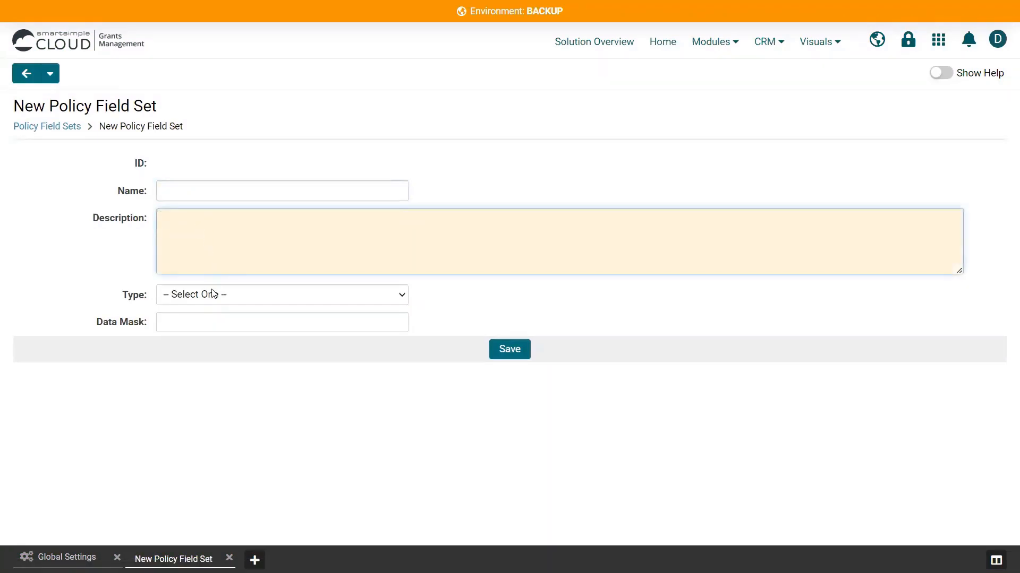
click(210, 295)
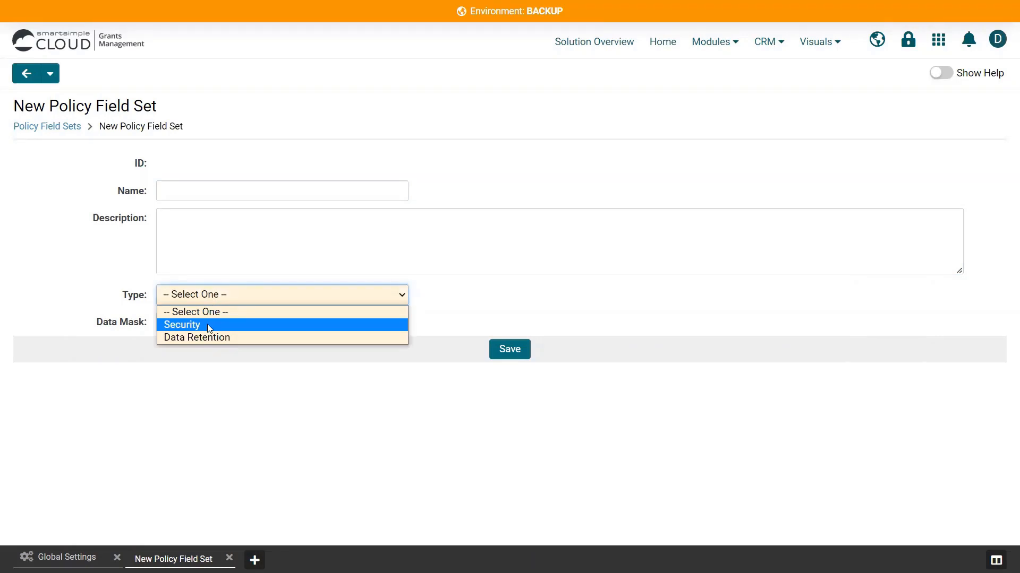
click(207, 324)
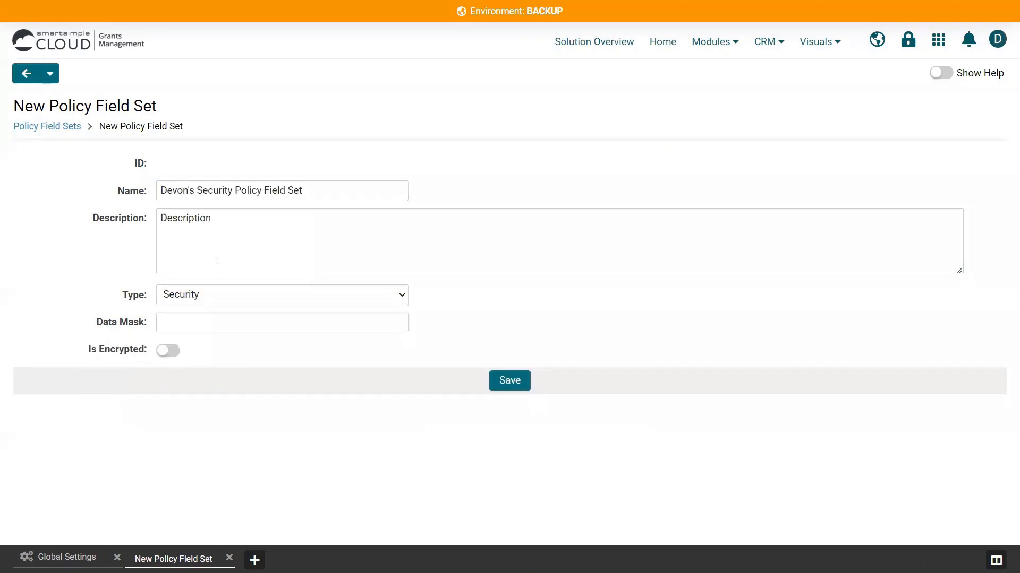
- Set the field set's data mask to XXXXXXXXXX and save the field set
click(330, 319)
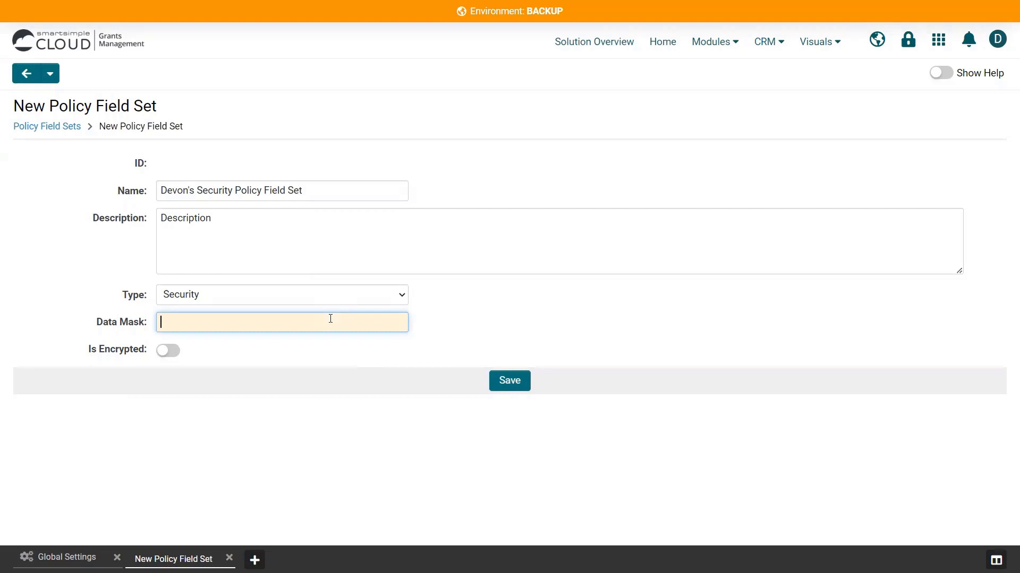
text(XXXXXXXXXX)
click(504, 381)
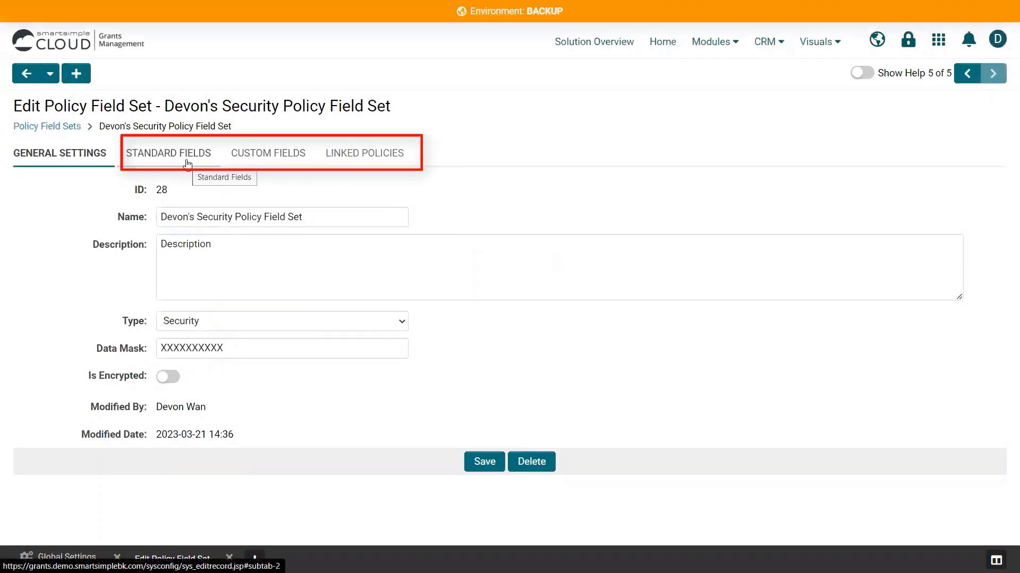
- Examine the field set's lists of standard fields, custom fields and linked policies
click(187, 164)
click(268, 154)
click(365, 154)
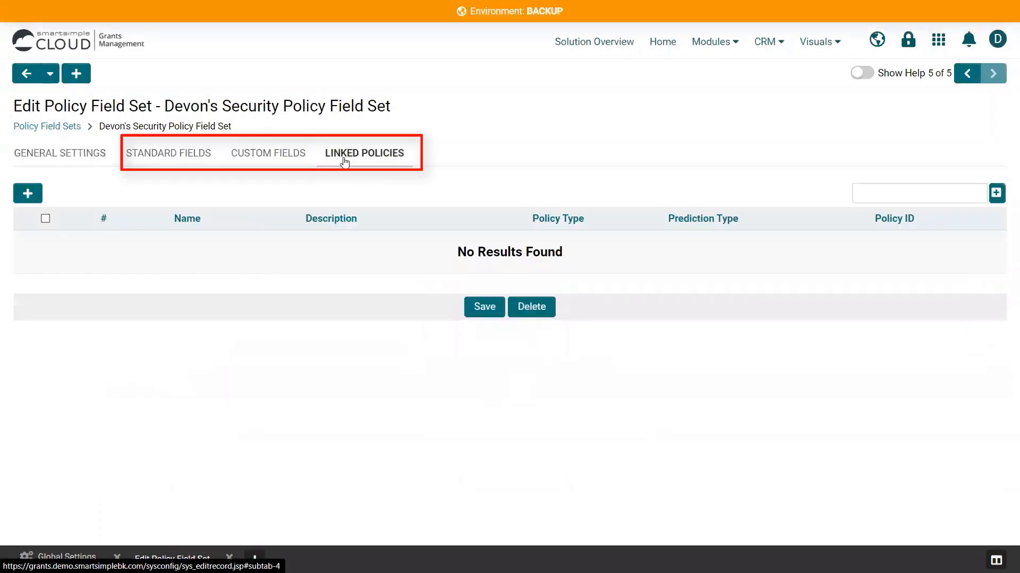
click(179, 167)
click(256, 164)
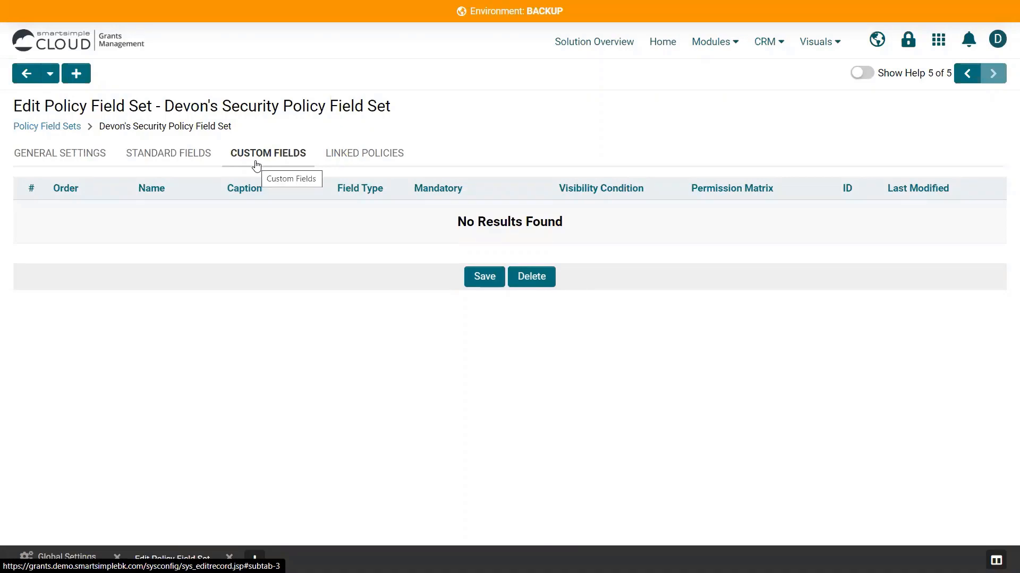
- Link the newly created security policy to the policy field set and save the field set
click(346, 164)
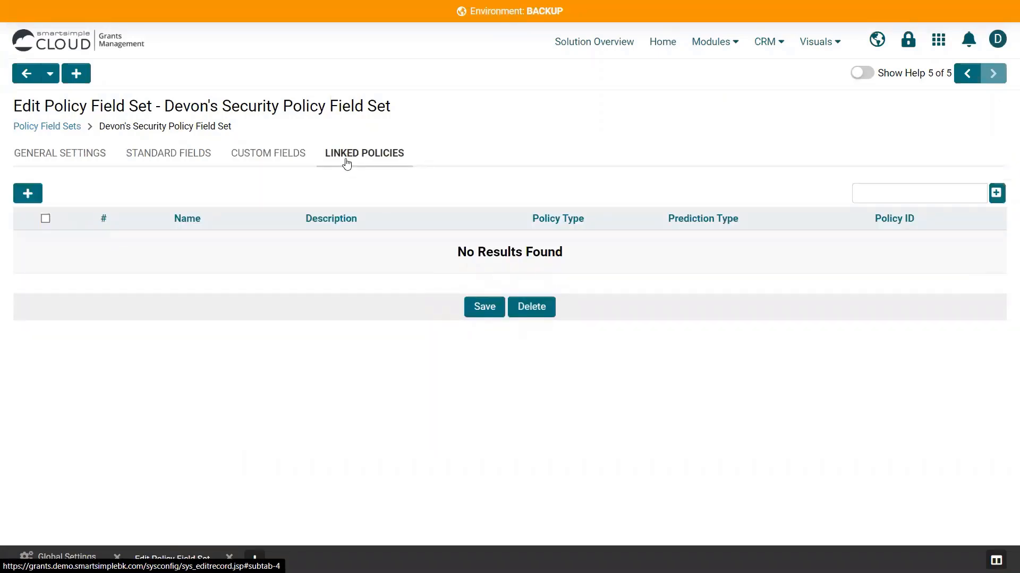
click(920, 200)
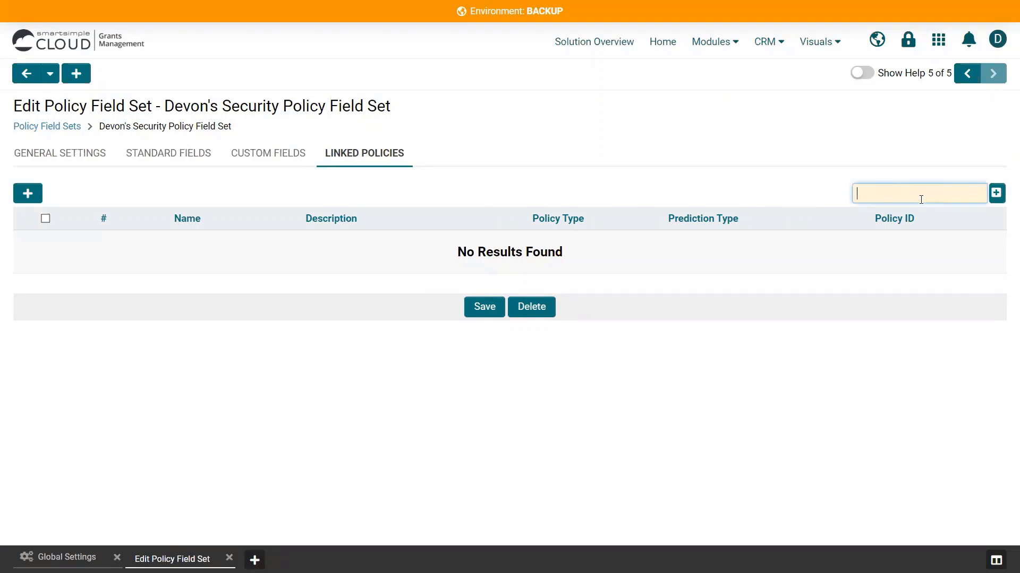
text(devon)
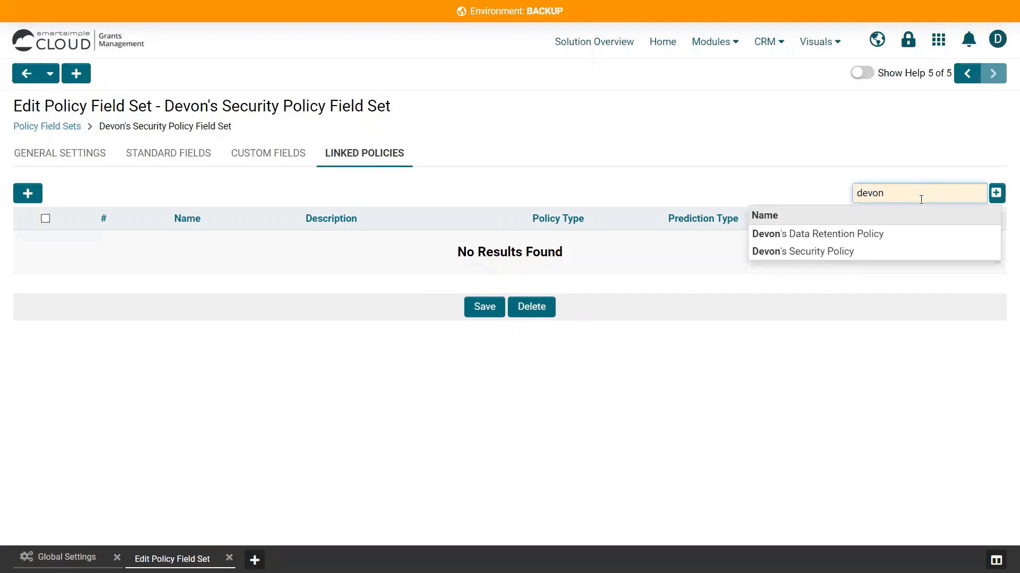
click(884, 251)
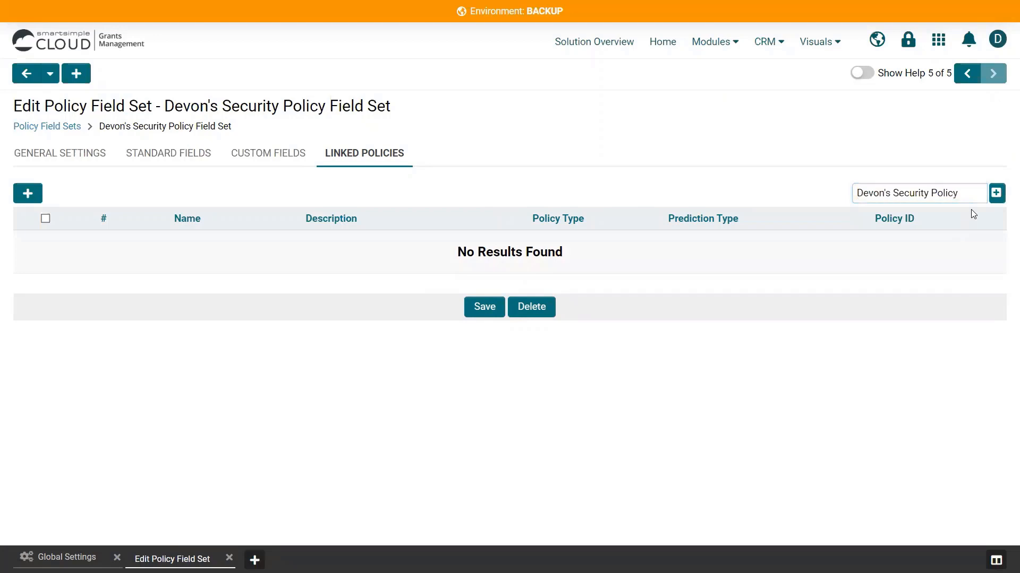
click(995, 196)
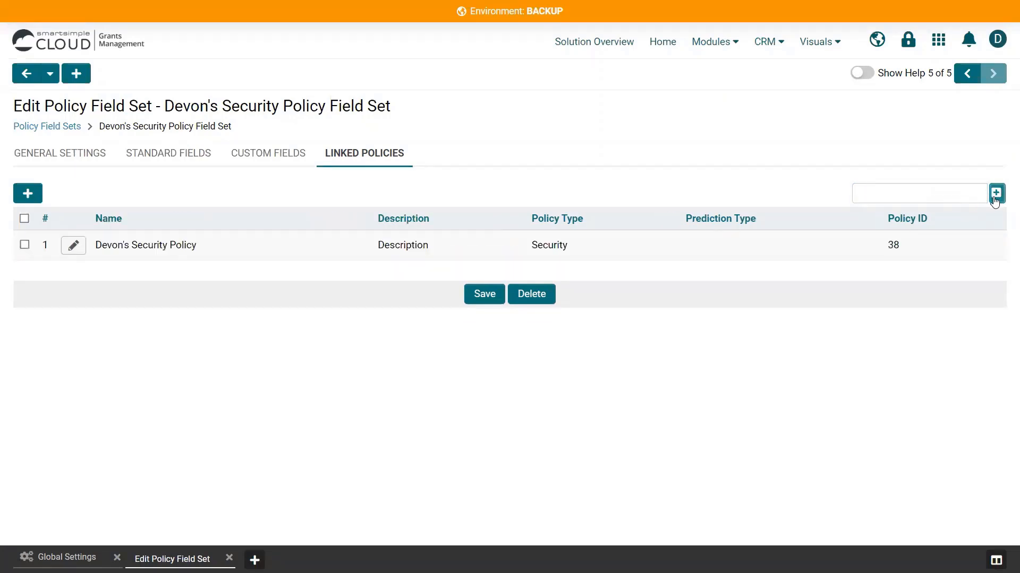
click(485, 298)
- Go to the Bank Account Manager settings and open the custom fields for bank accounts
click(938, 37)
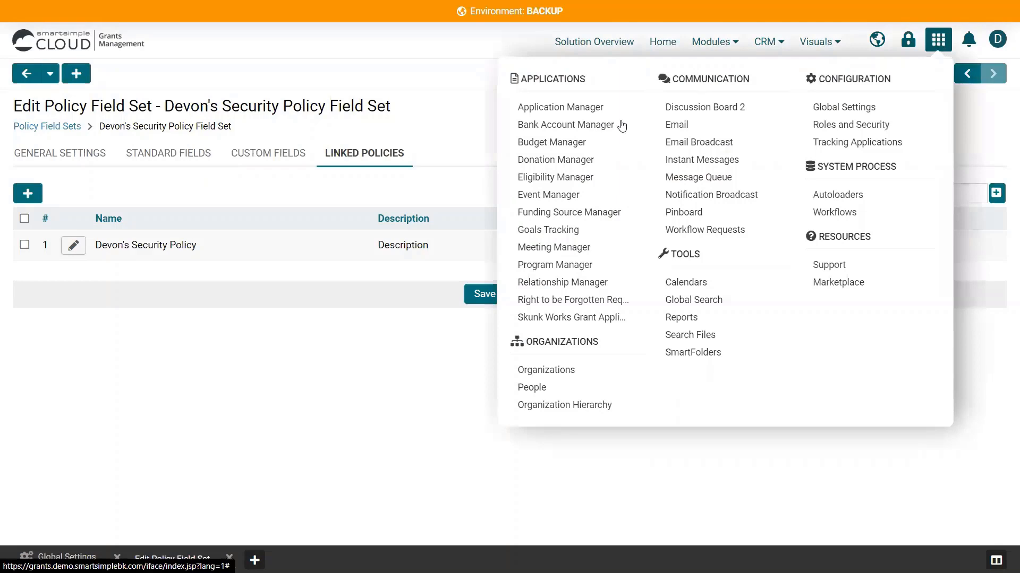
click(621, 125)
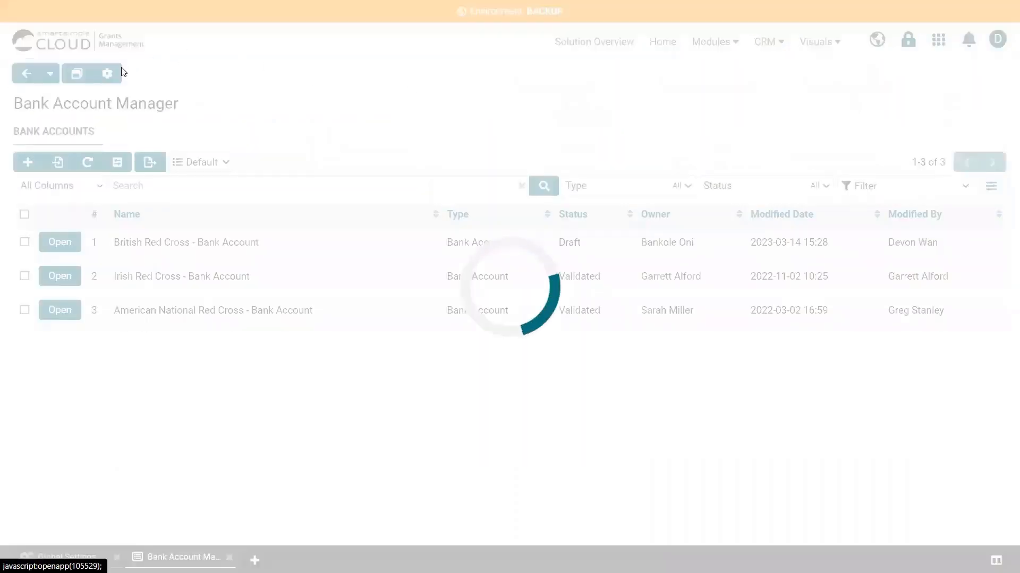
click(107, 74)
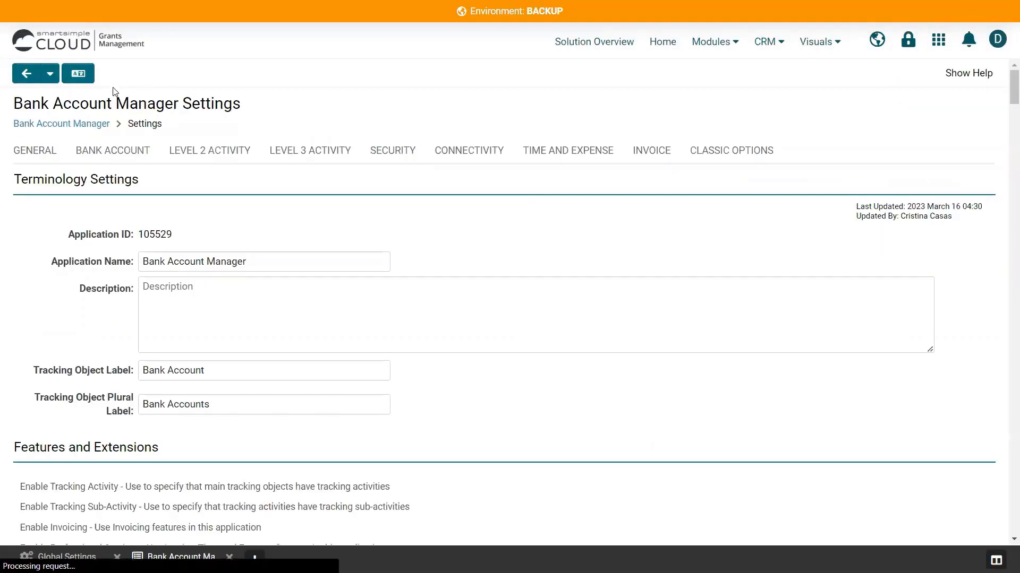
click(99, 158)
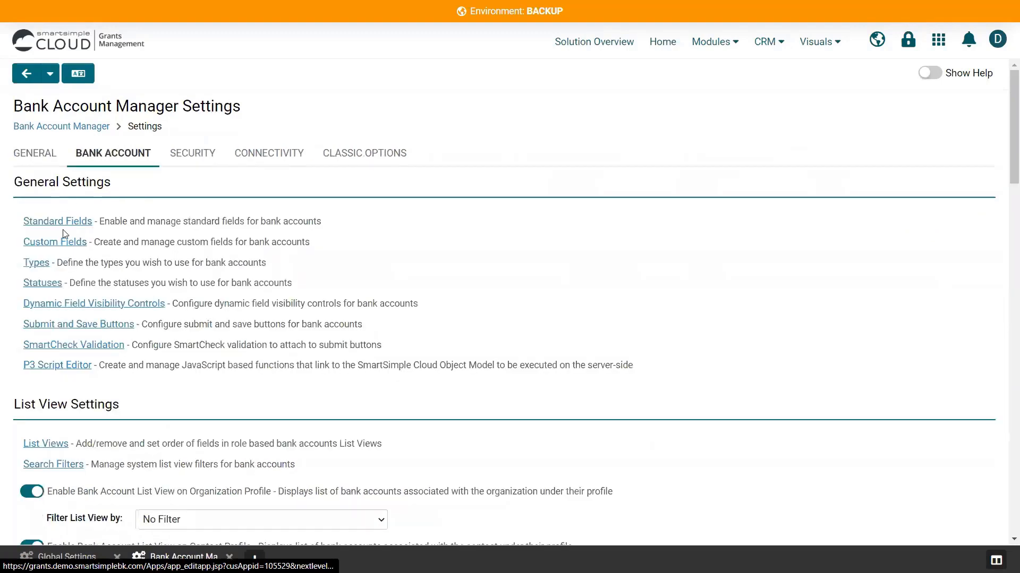
click(57, 243)
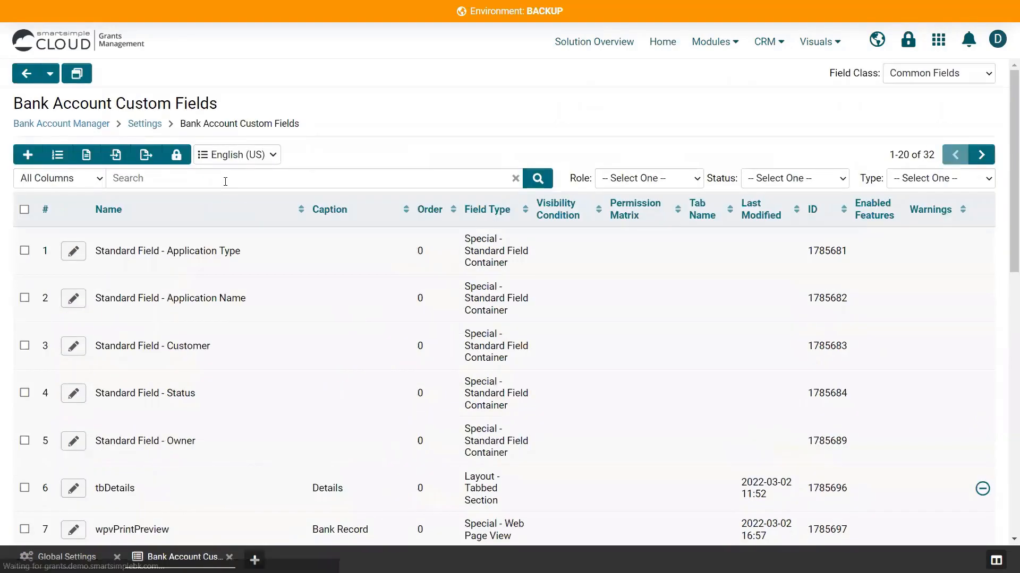
- Search the bank account custom fields for "account number" and open the txtAccountNumber field for editing
click(225, 181)
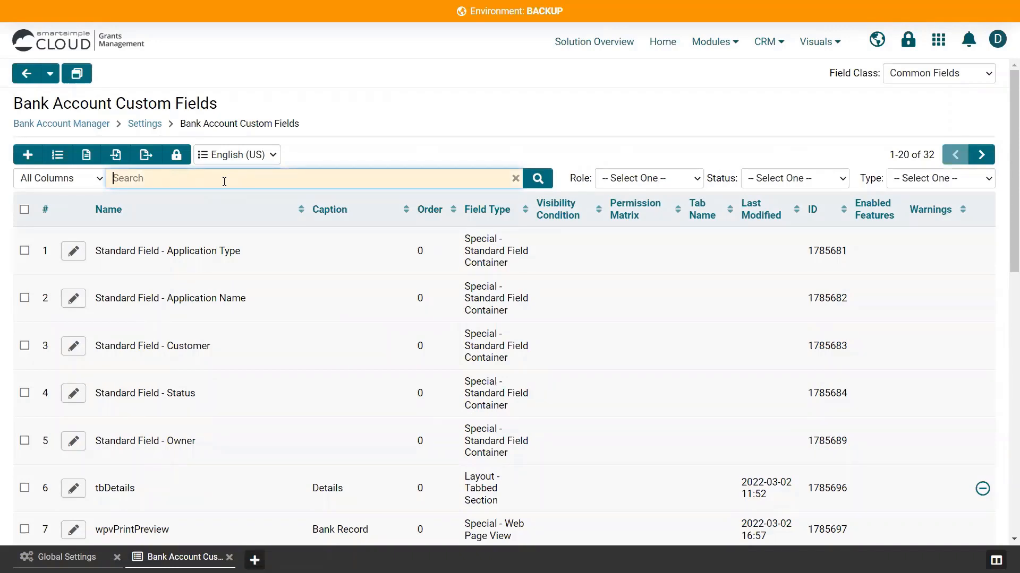
text(account number)
key(Return)
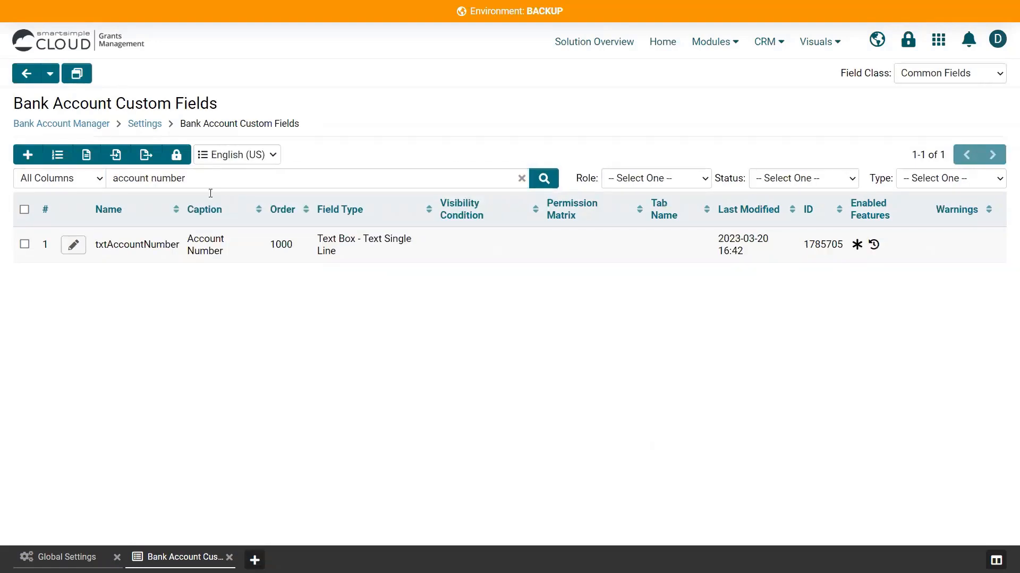
click(73, 245)
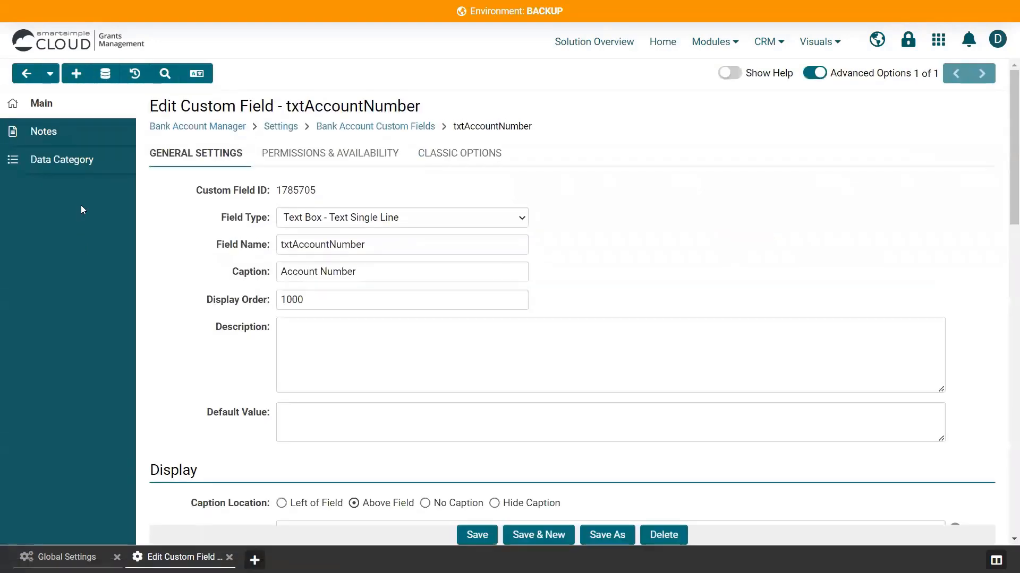
- Add the new security policy field set as a data category of the txtAccountNumber field
click(62, 166)
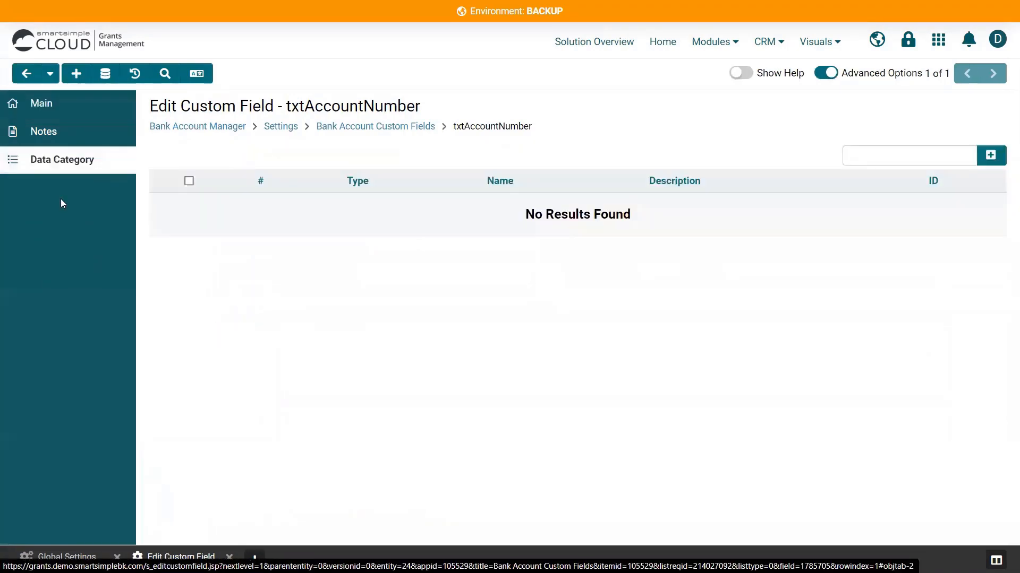
click(862, 152)
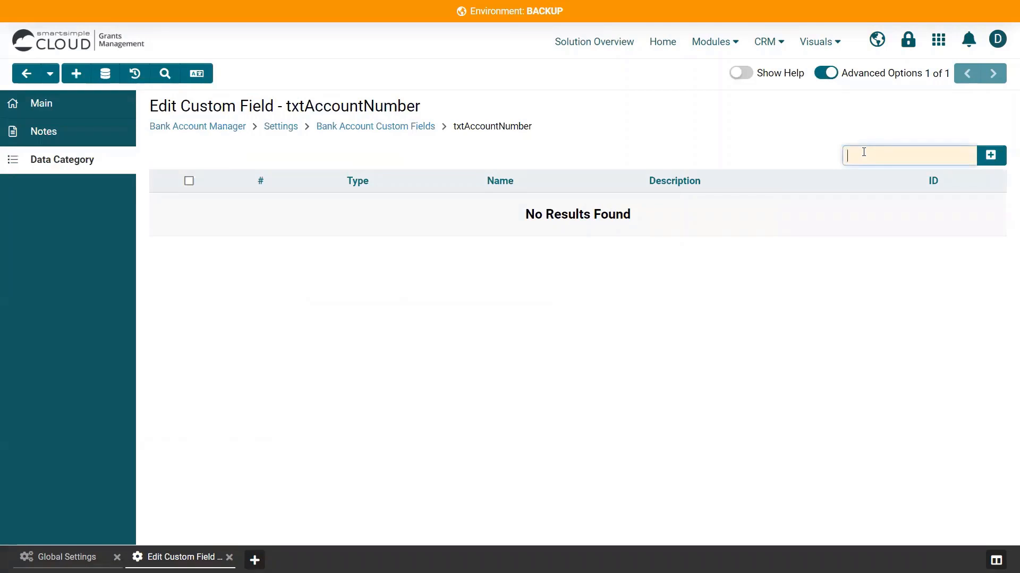
text(devon)
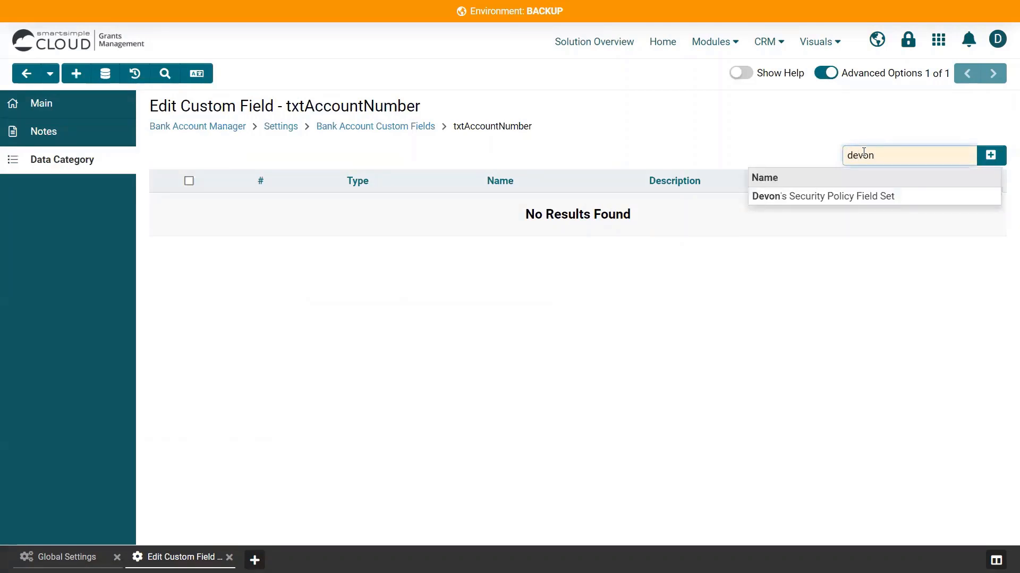
click(865, 196)
key(Return)
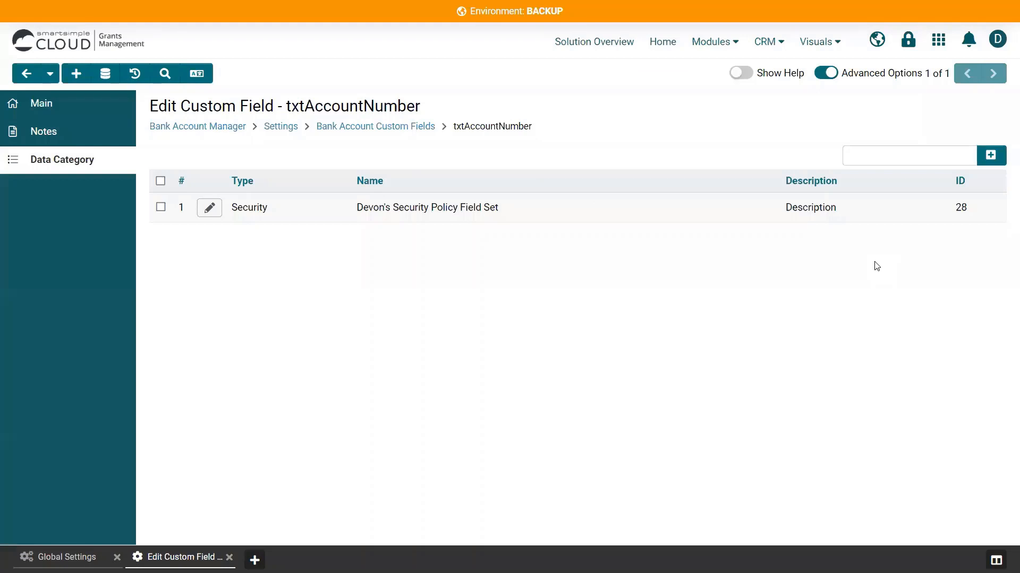